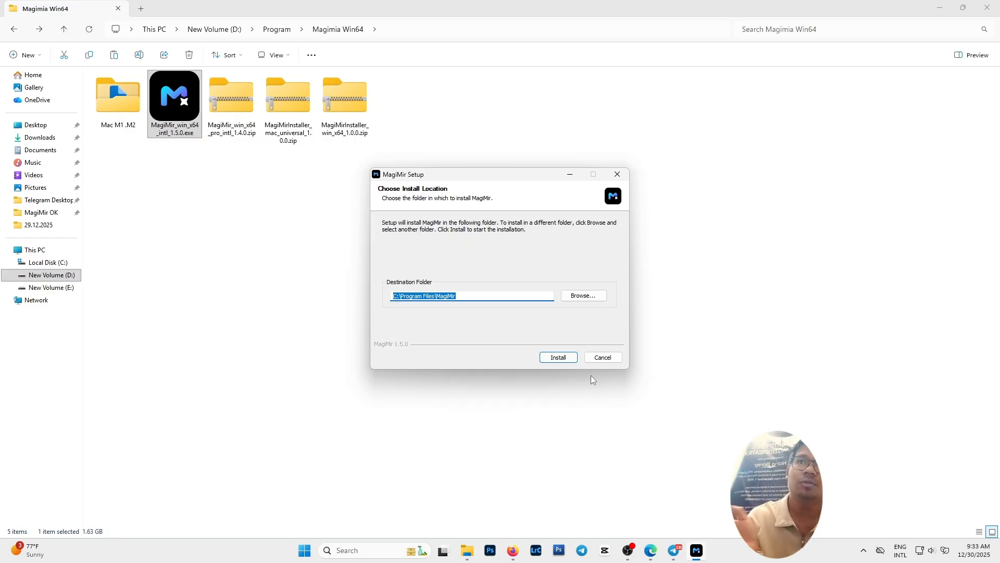
Step: Install MagiMir into the default C:\Program Files\MagiMir folder
click(558, 357)
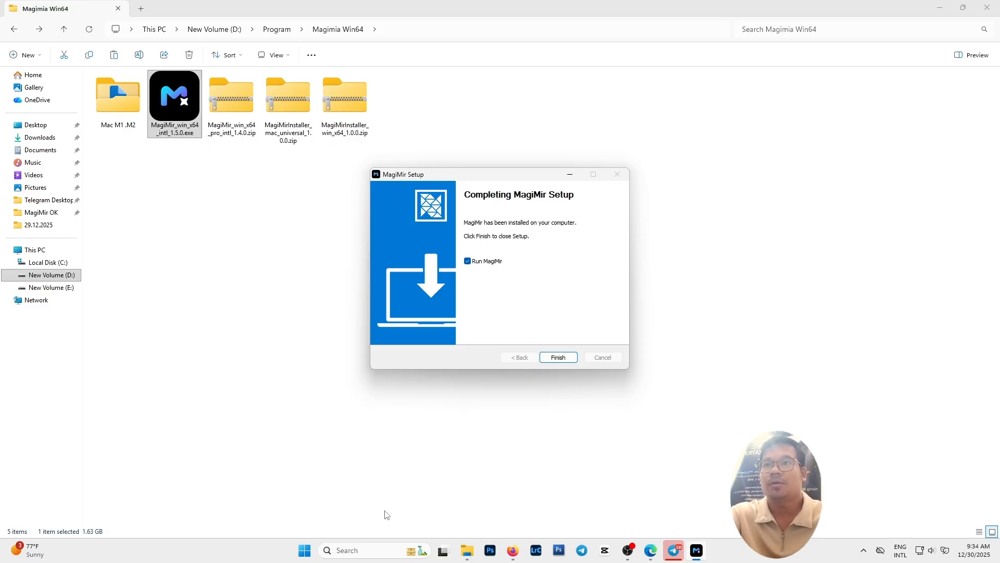
Step: Finish setup to launch MagiMir, then shift its Sign In Or Sign Up window slightly right
click(561, 359)
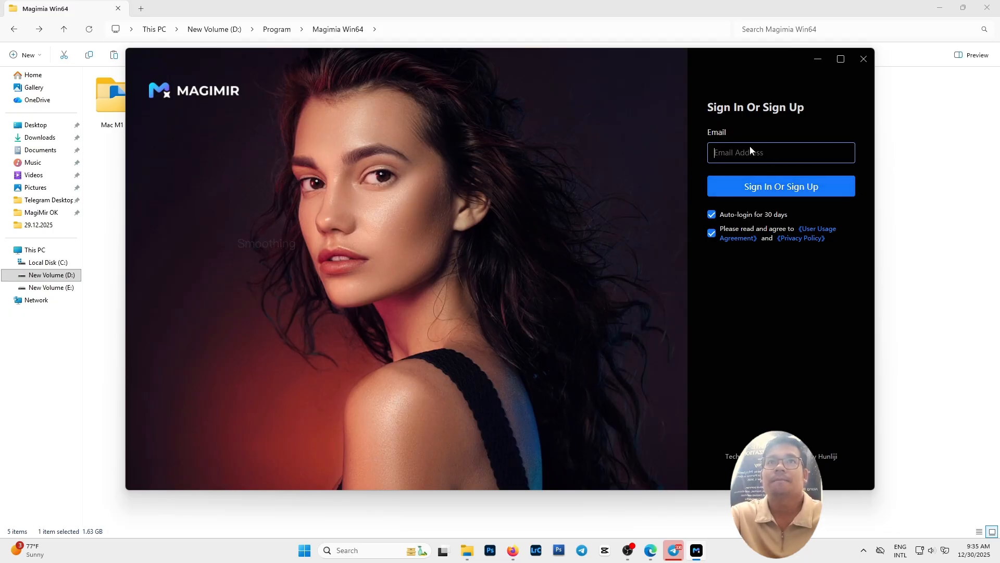
drag(708, 61, 735, 63)
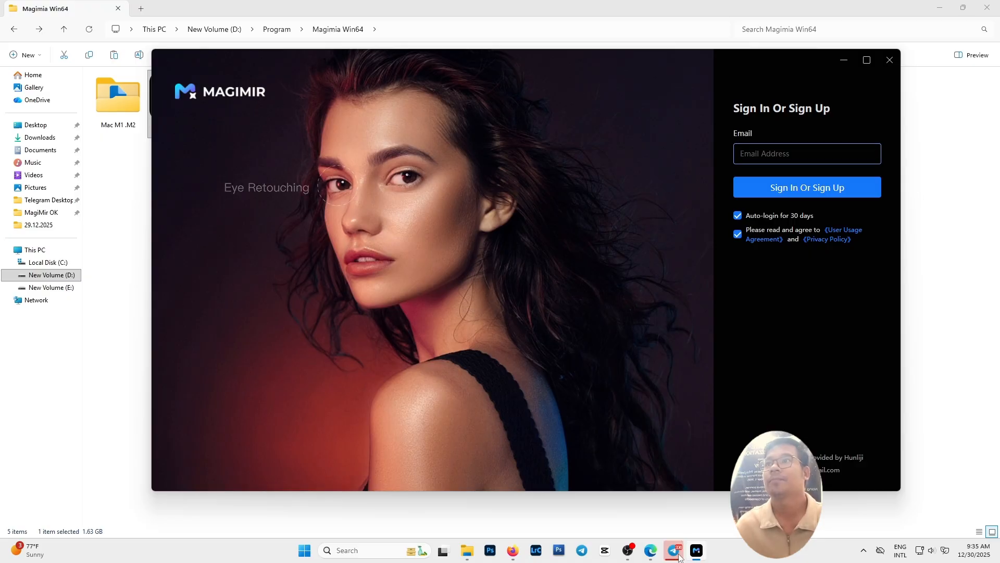
Step: In Edge, close the old Google tabs, search Bing for Gmail, and open the Google Accounts page
click(650, 554)
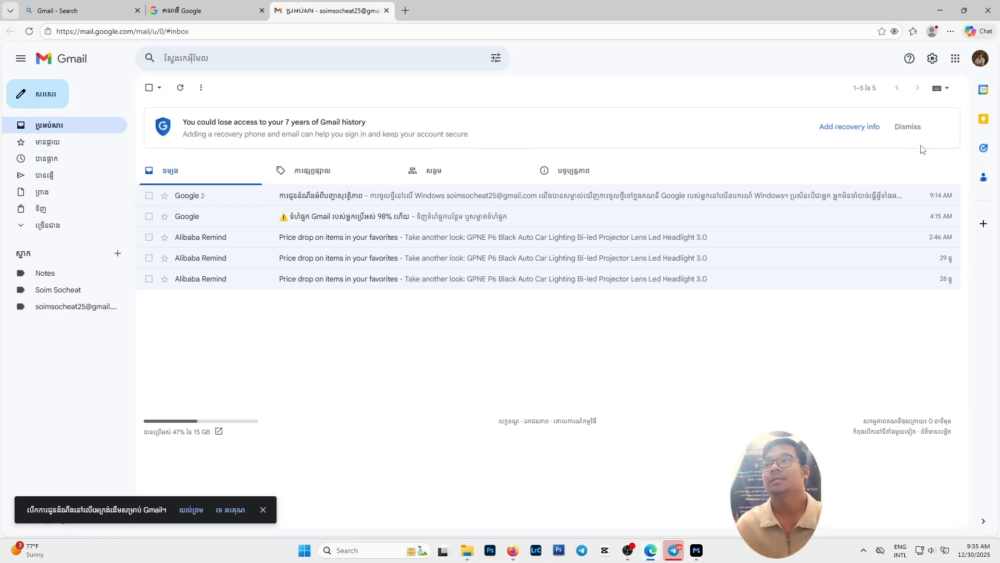
click(386, 10)
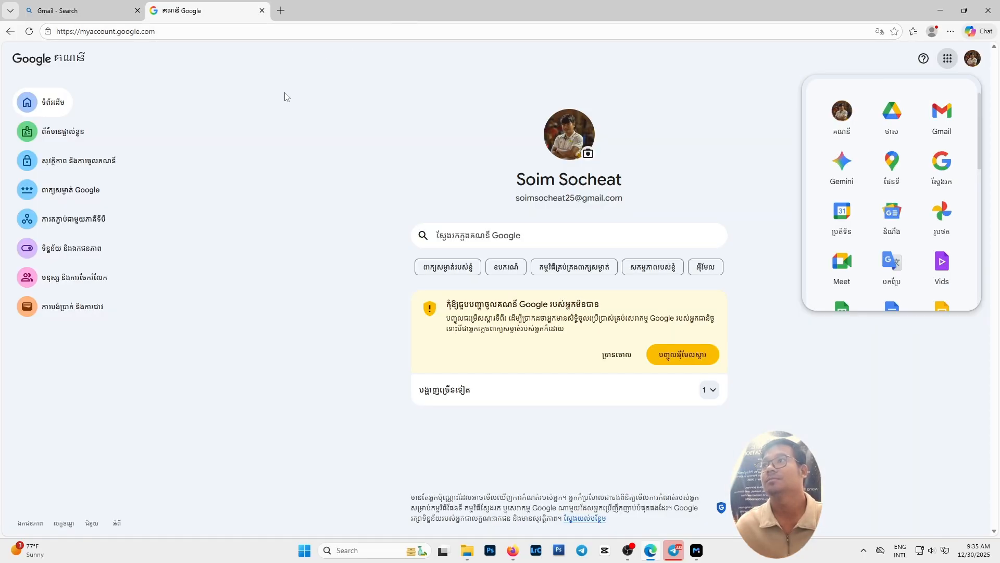
click(262, 10)
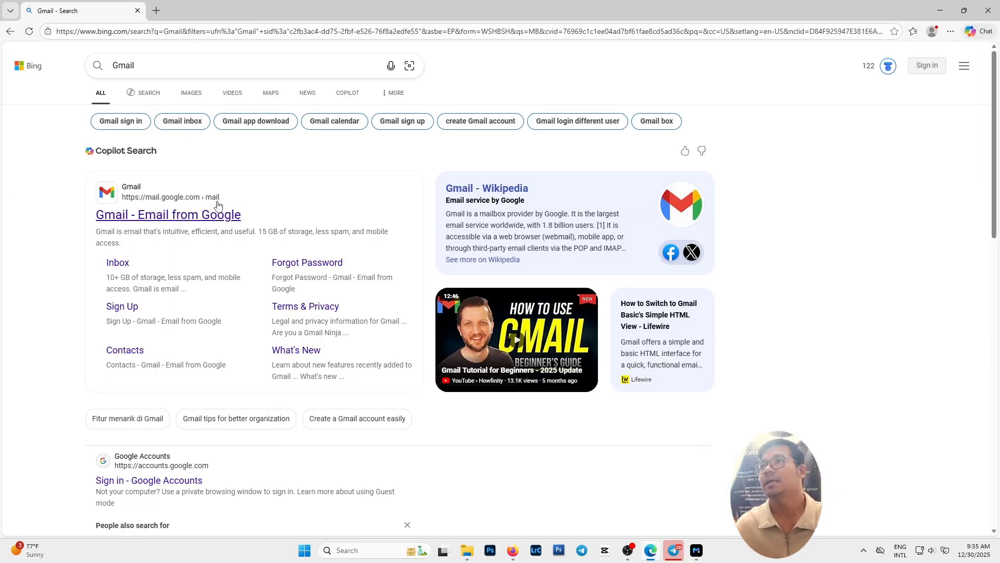
click(162, 65)
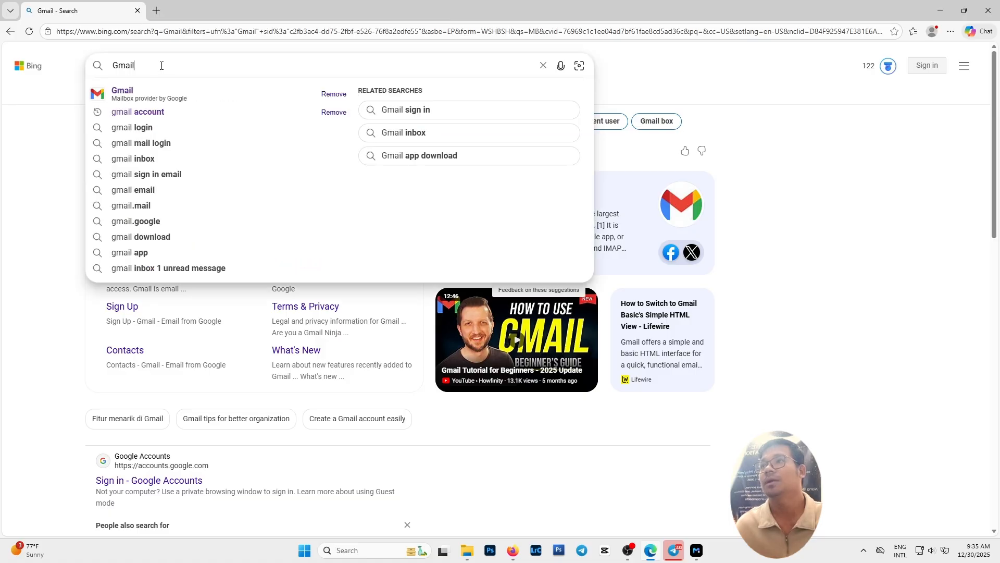
click(148, 112)
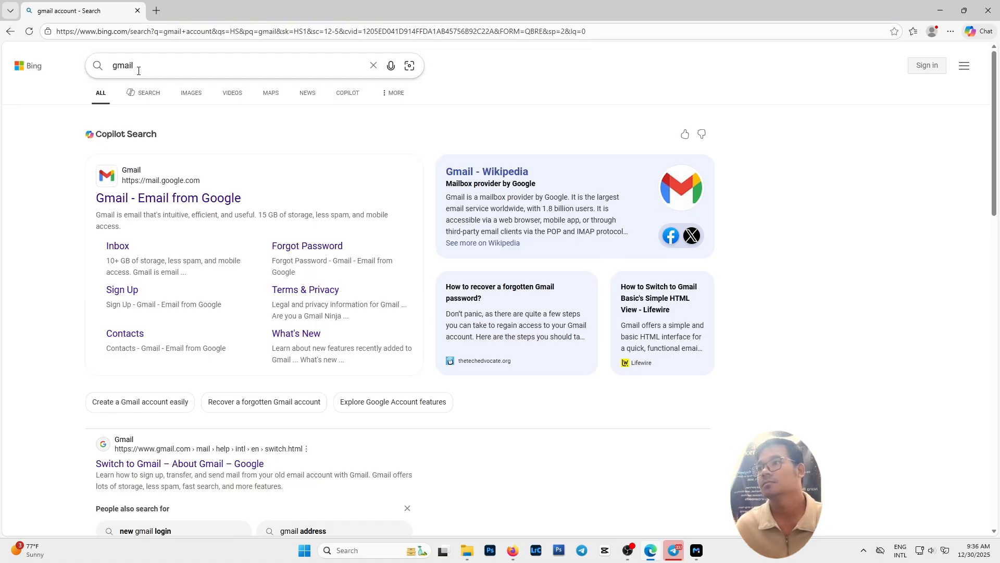
key(Return)
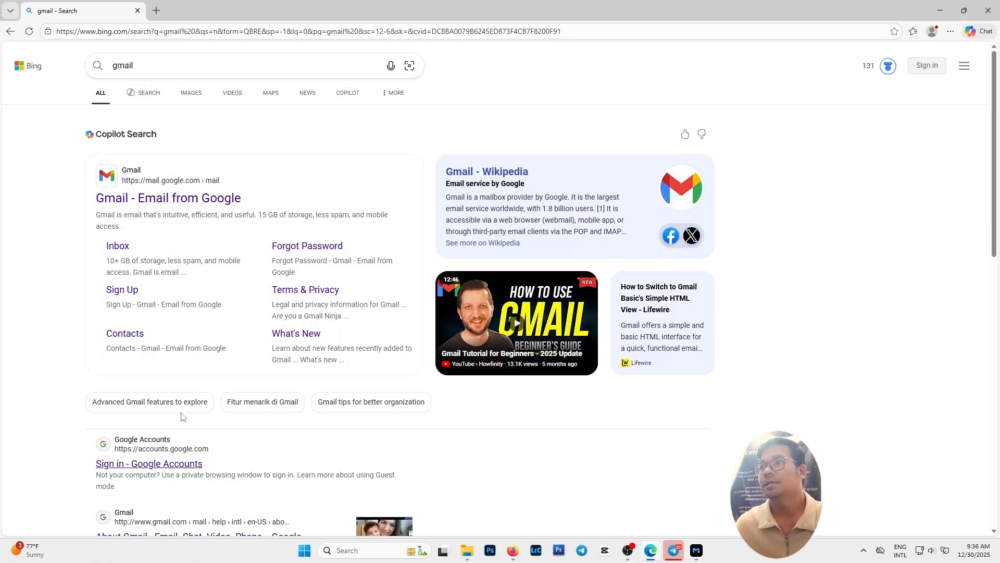
click(144, 67)
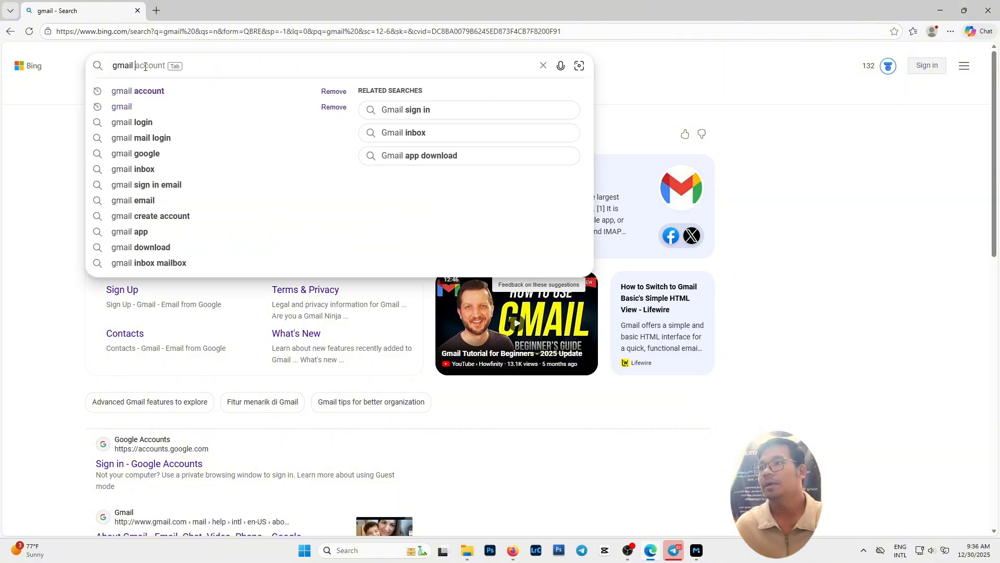
click(181, 465)
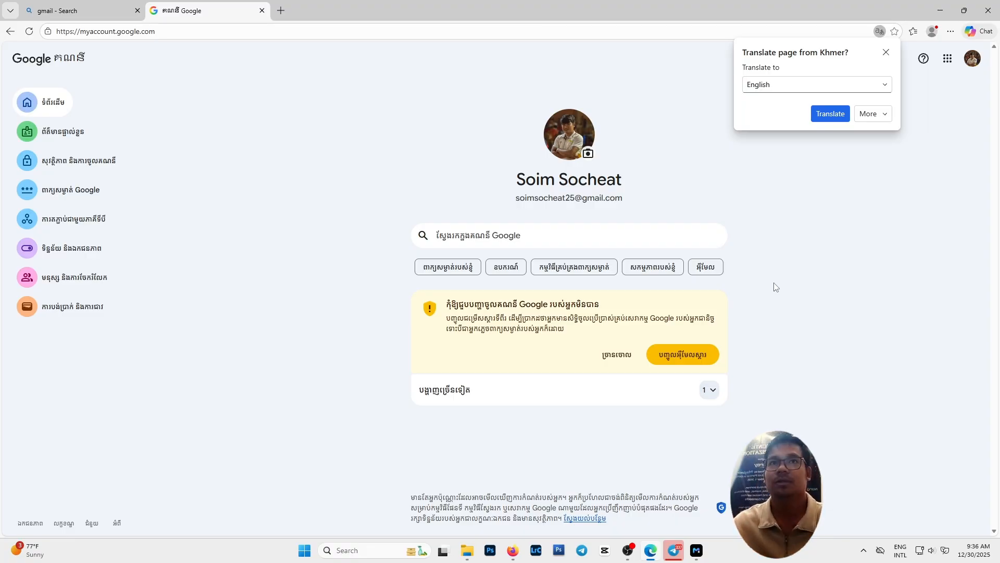
Step: Open Gmail from the Google apps grid and copy the signed-in account's e-mail address
click(885, 52)
click(947, 59)
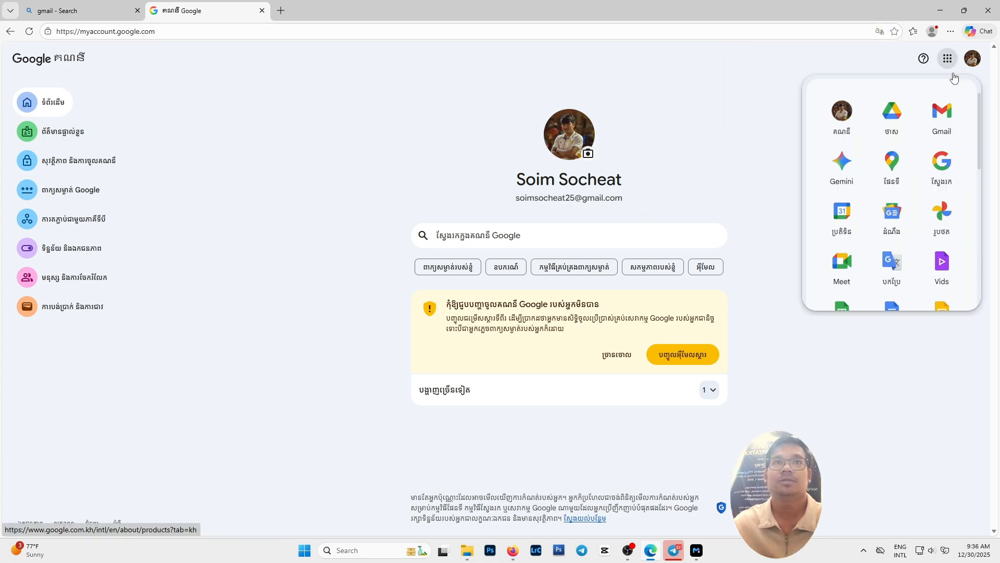
click(941, 111)
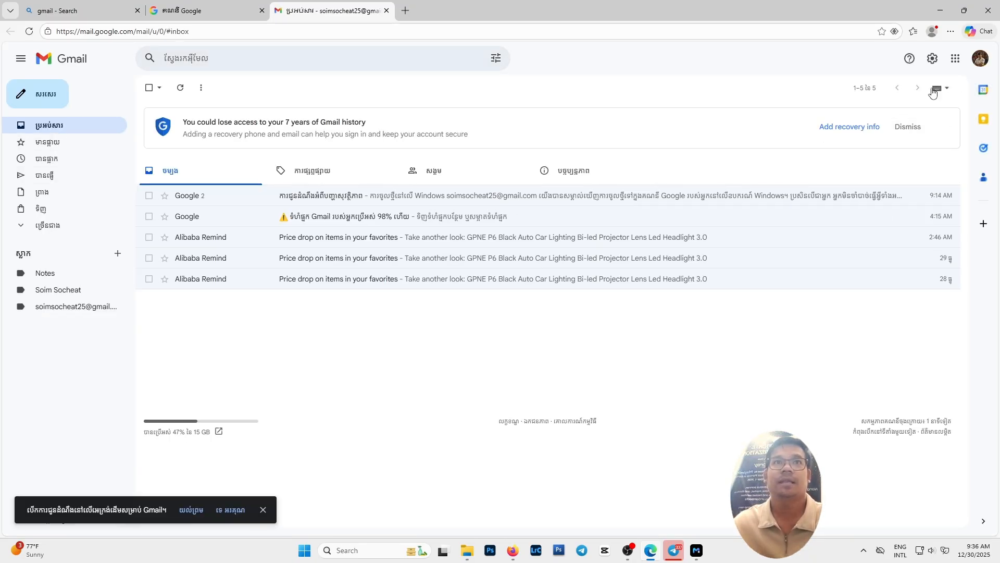
click(981, 64)
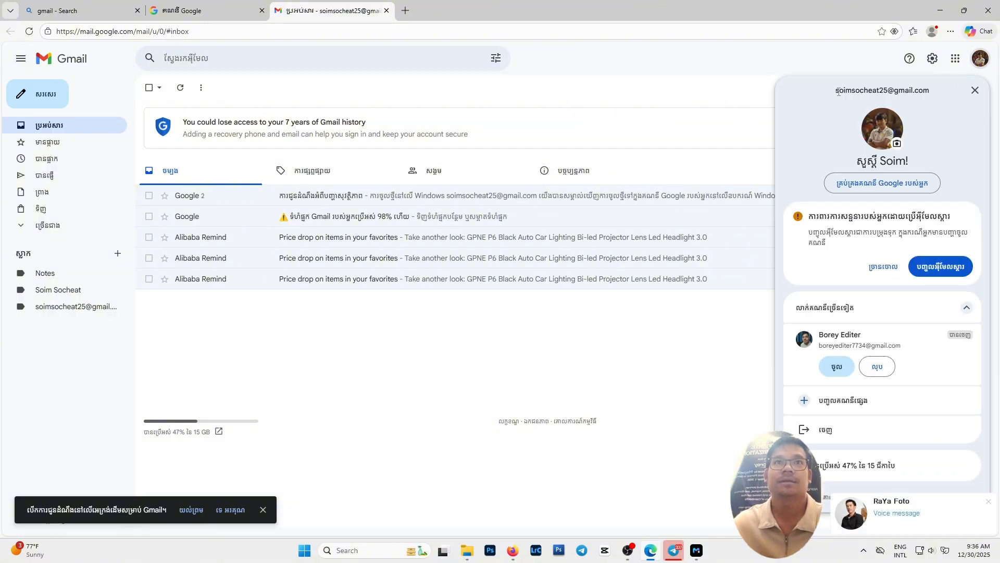
drag(837, 91, 933, 101)
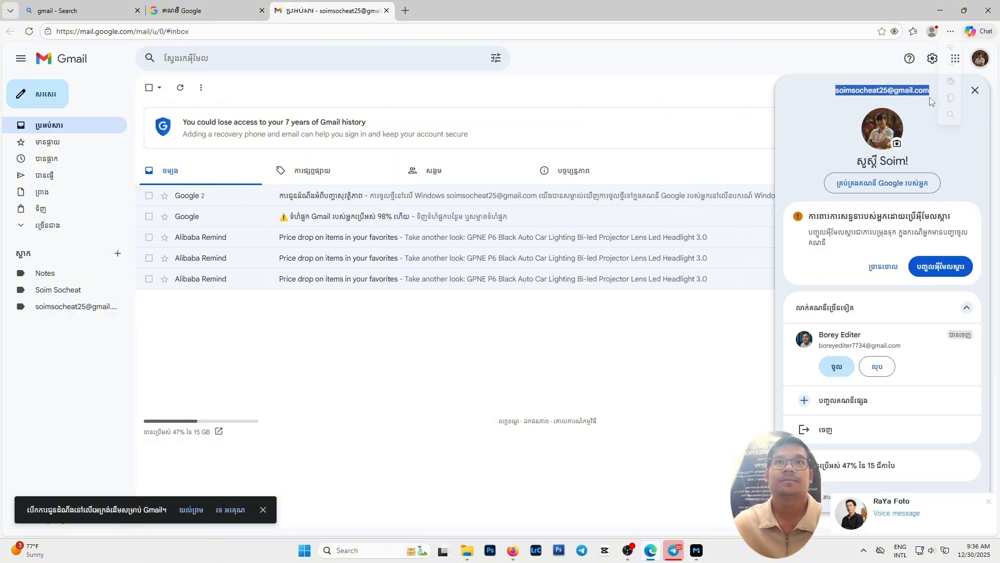
right_click(885, 94)
click(886, 101)
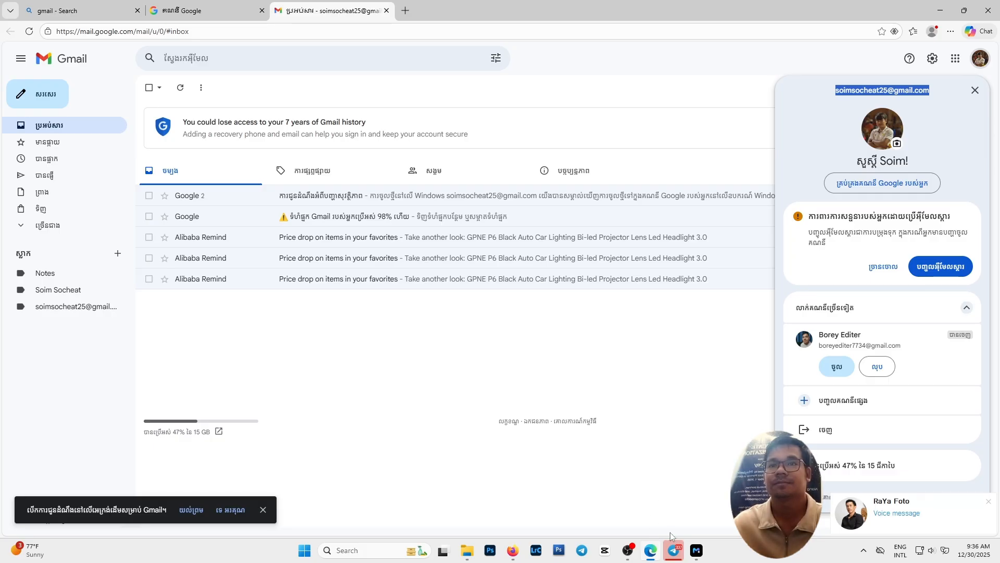
Step: Paste the copied e-mail address into MagiMir's Email field and request a verification code
click(673, 548)
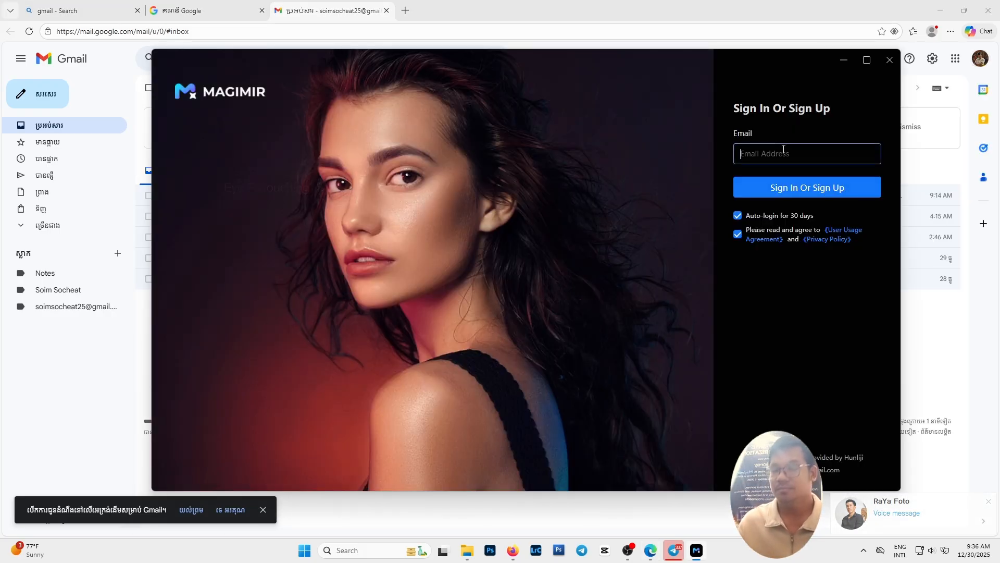
click(780, 157)
key(ctrl+v)
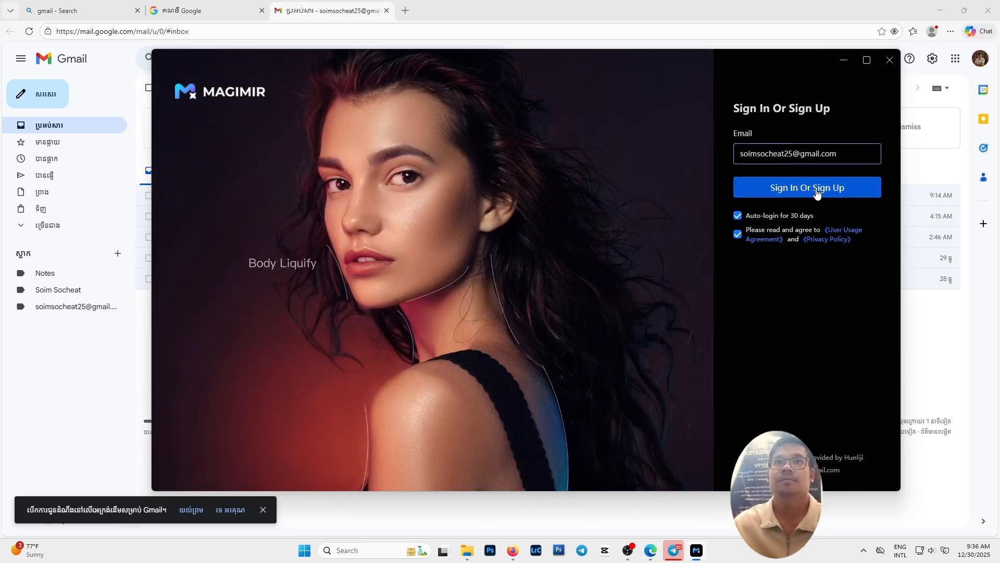
click(815, 190)
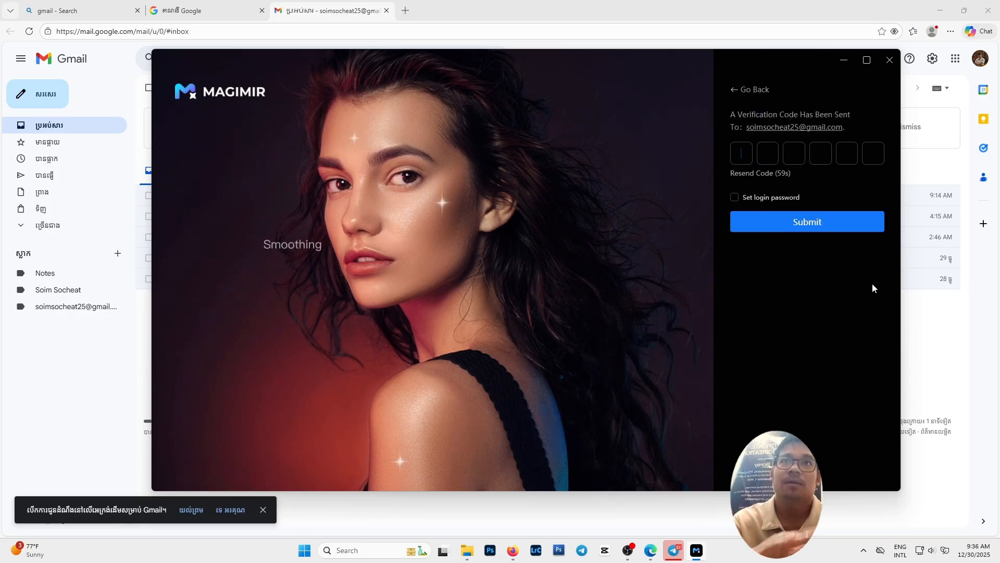
Step: Accept the usage agreement and privacy policy, sign up, and return to the Gmail inbox
click(736, 91)
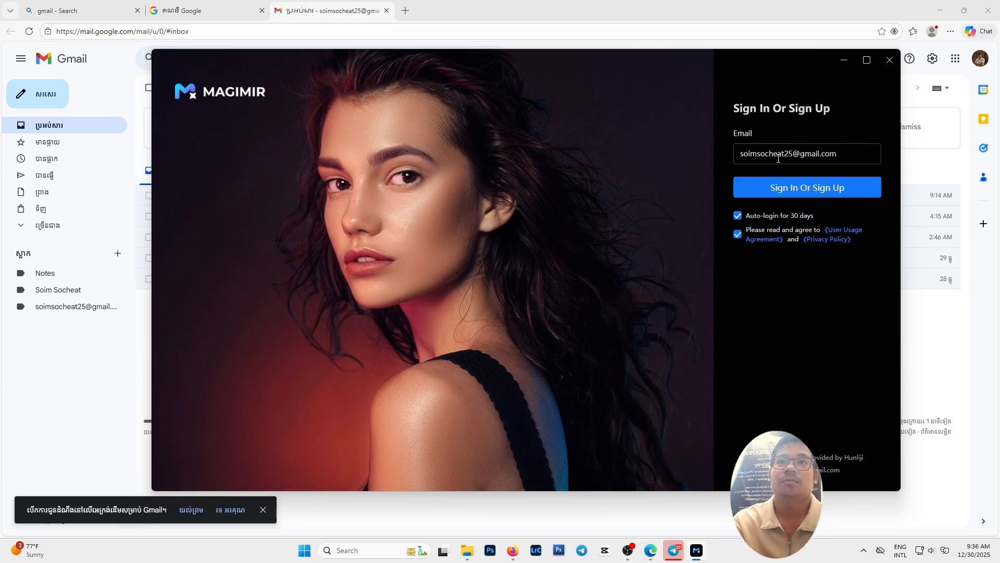
click(738, 217)
click(738, 235)
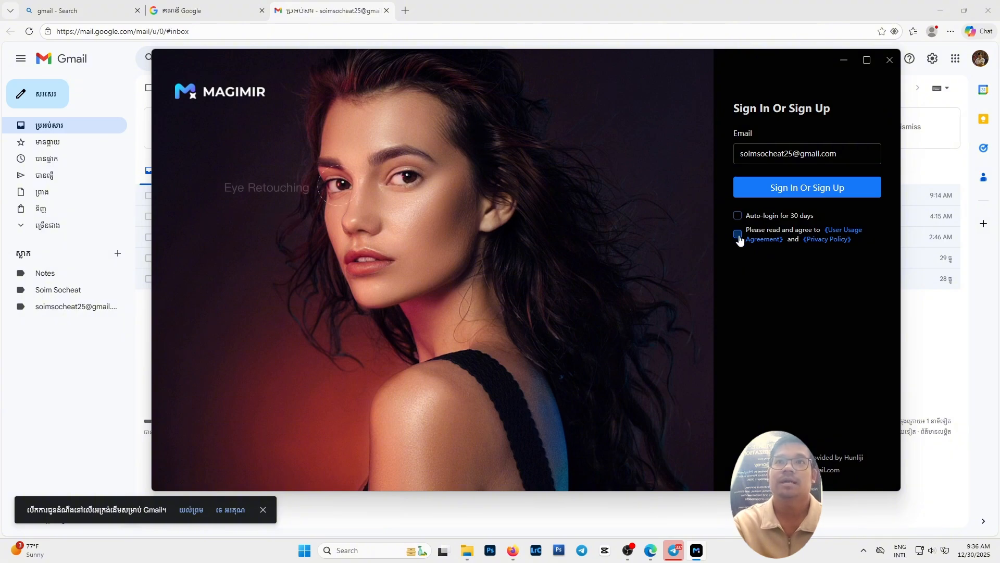
click(738, 216)
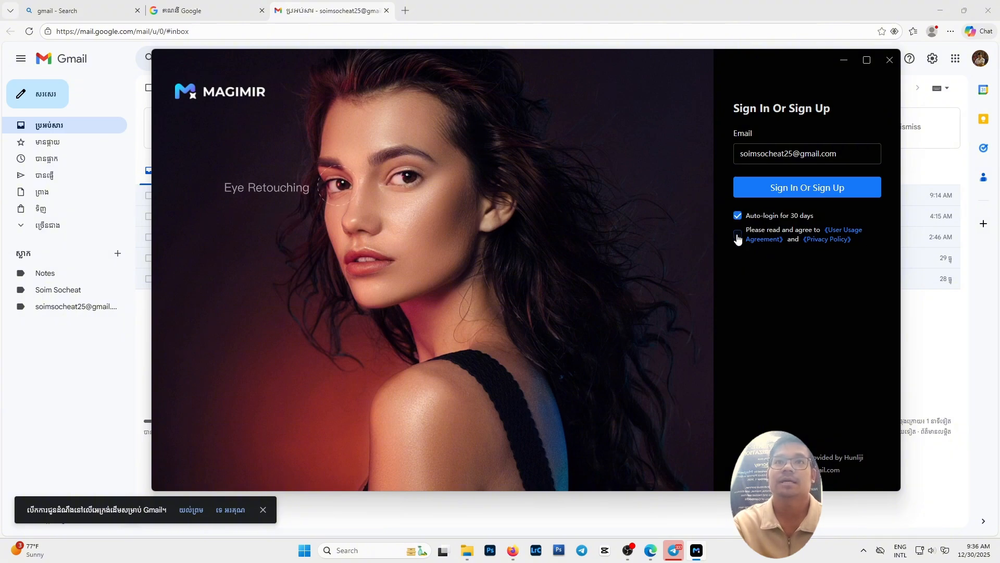
click(738, 234)
click(812, 191)
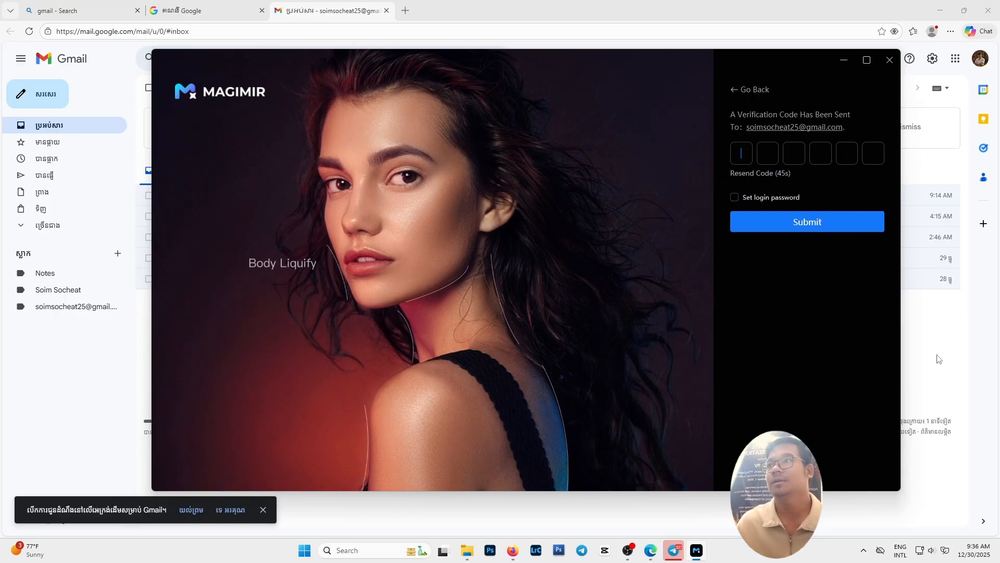
click(957, 334)
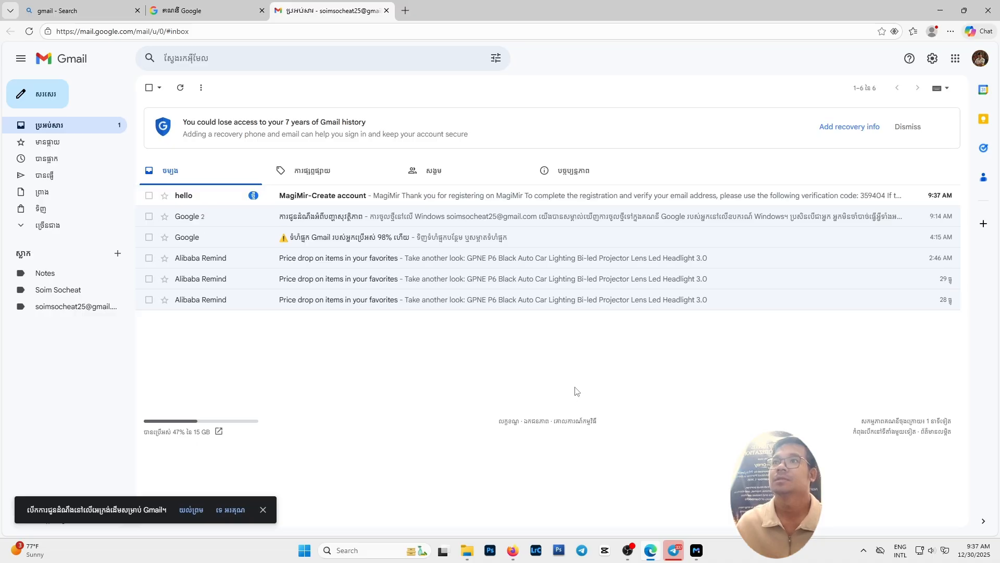
Step: Open the MagiMir-Create account email to read the verification code
click(330, 200)
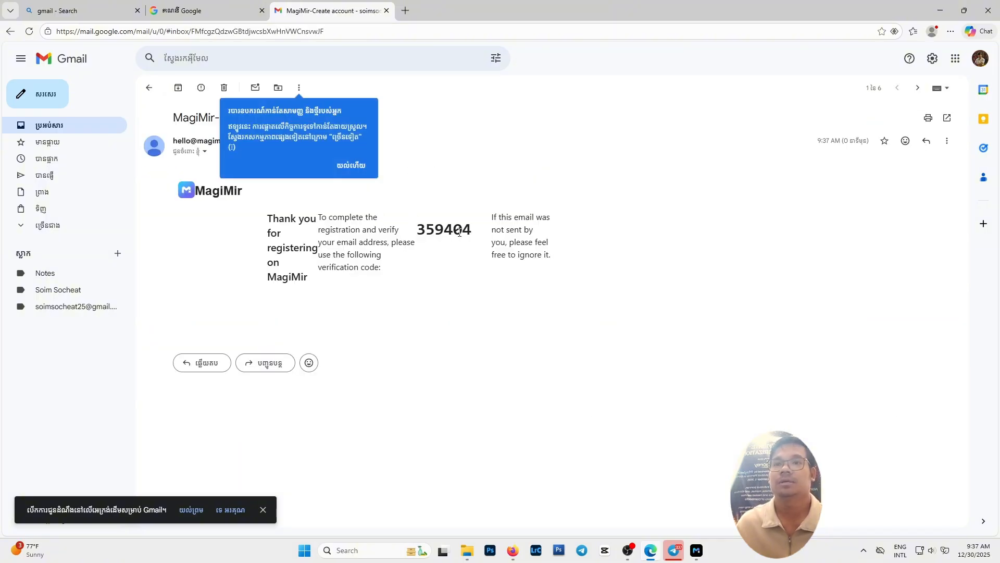
Step: Enter the six-digit emailed verification code into MagiMir's code boxes
click(695, 551)
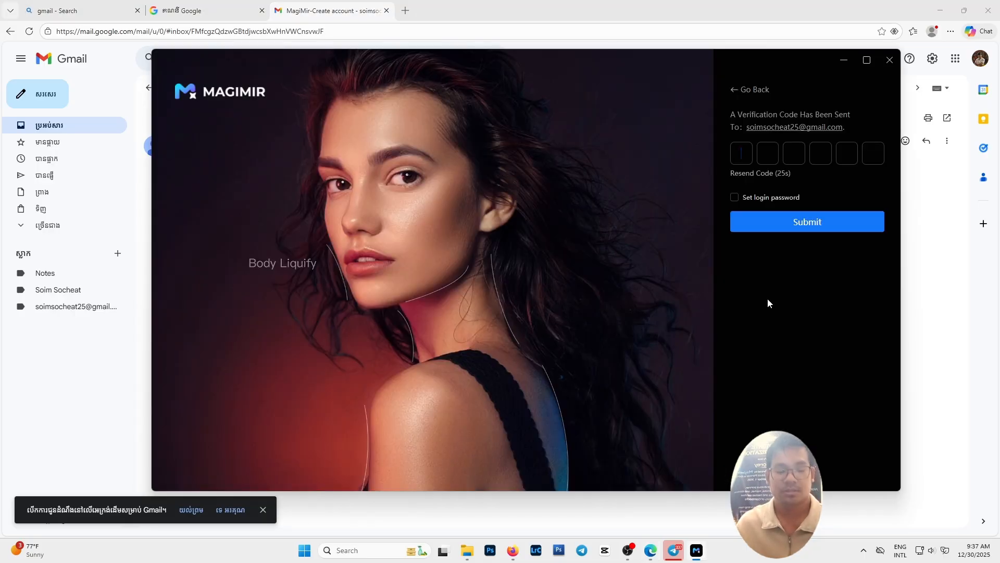
click(742, 156)
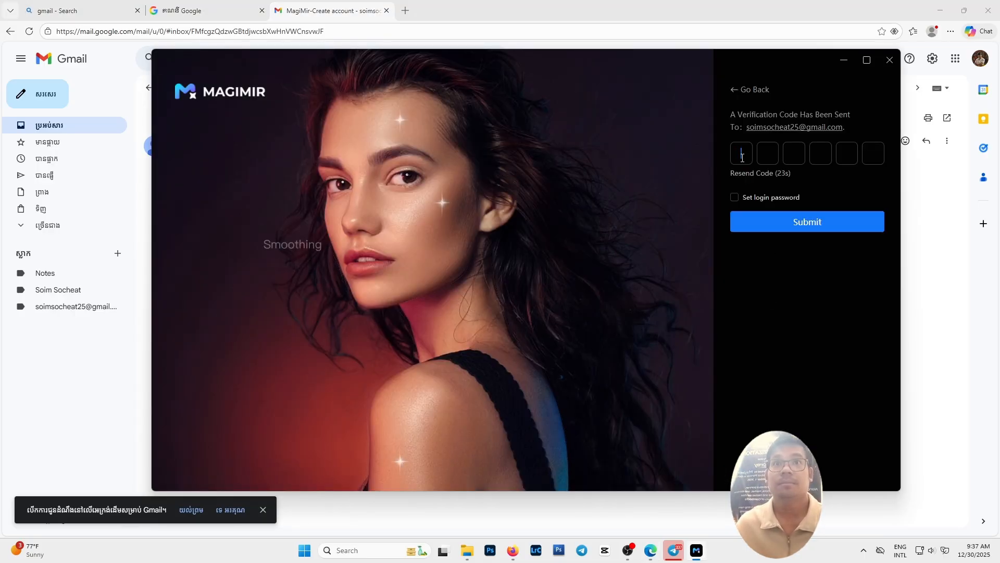
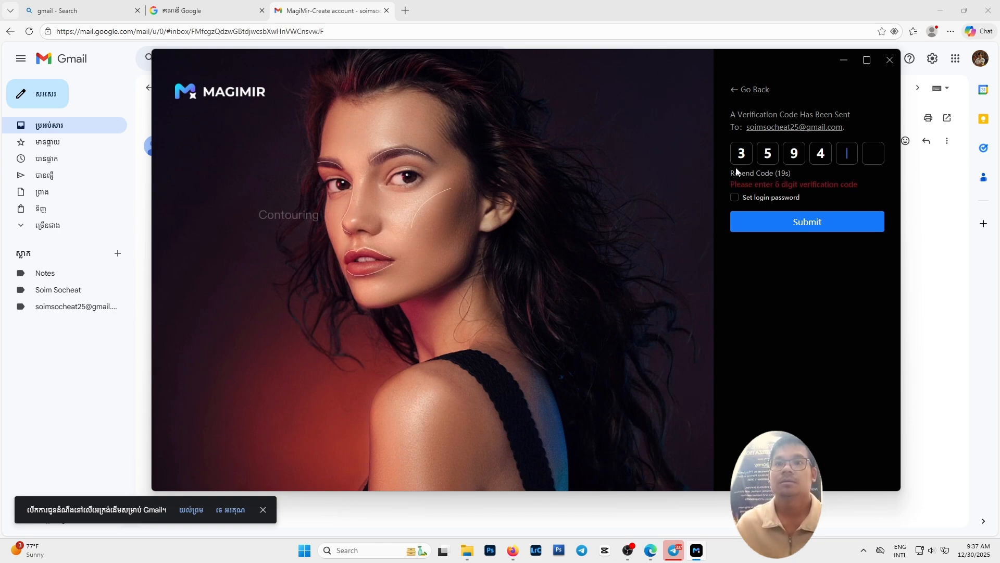
click(650, 550)
click(651, 550)
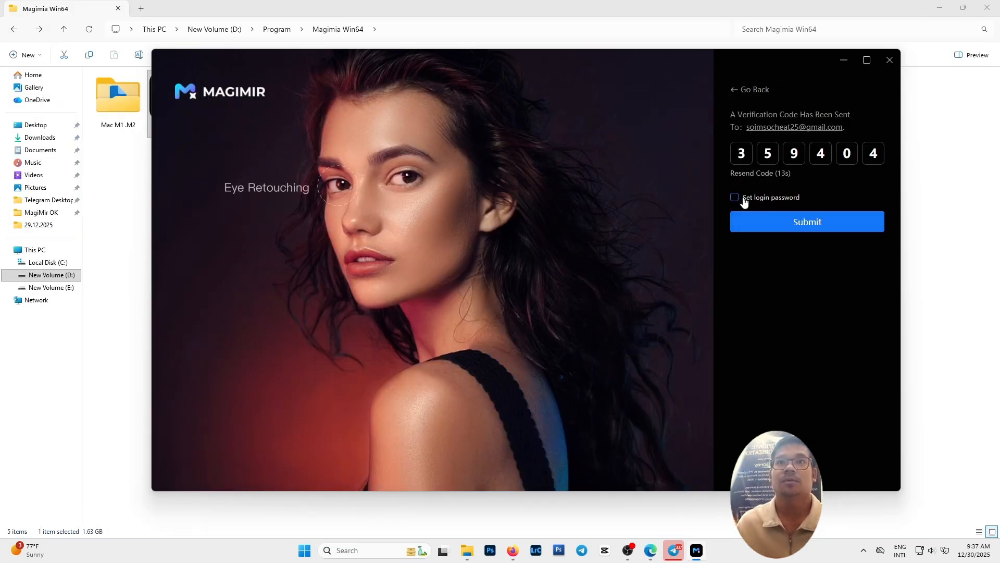
Step: Set and confirm a login password, checking it visibly, then submit the registration
click(735, 201)
click(765, 222)
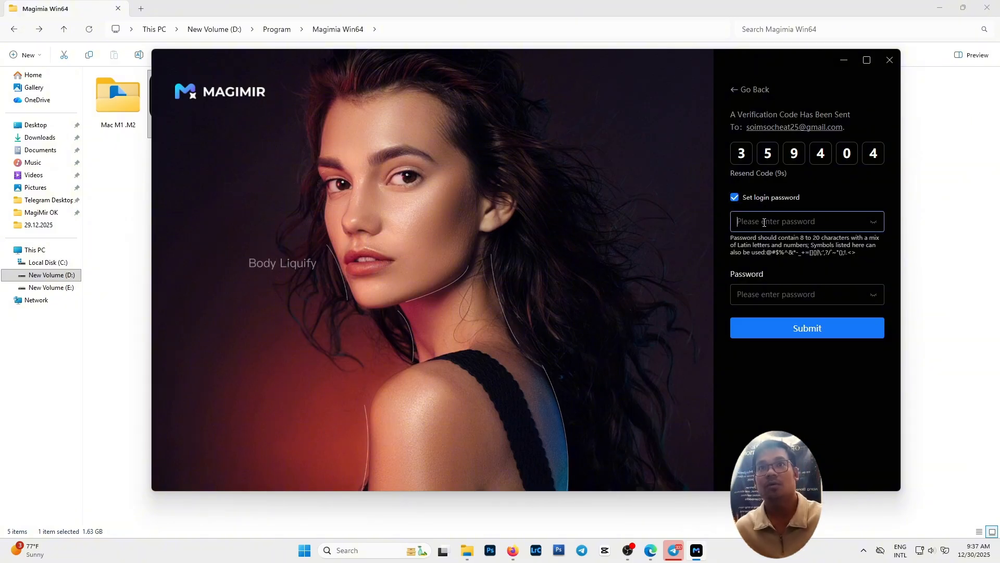
text(s•)
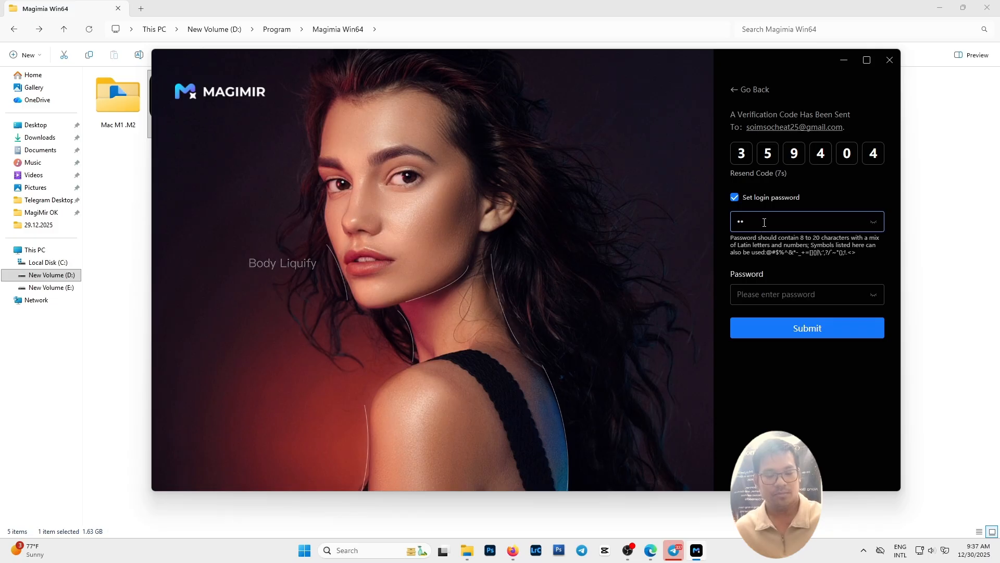
text(•)
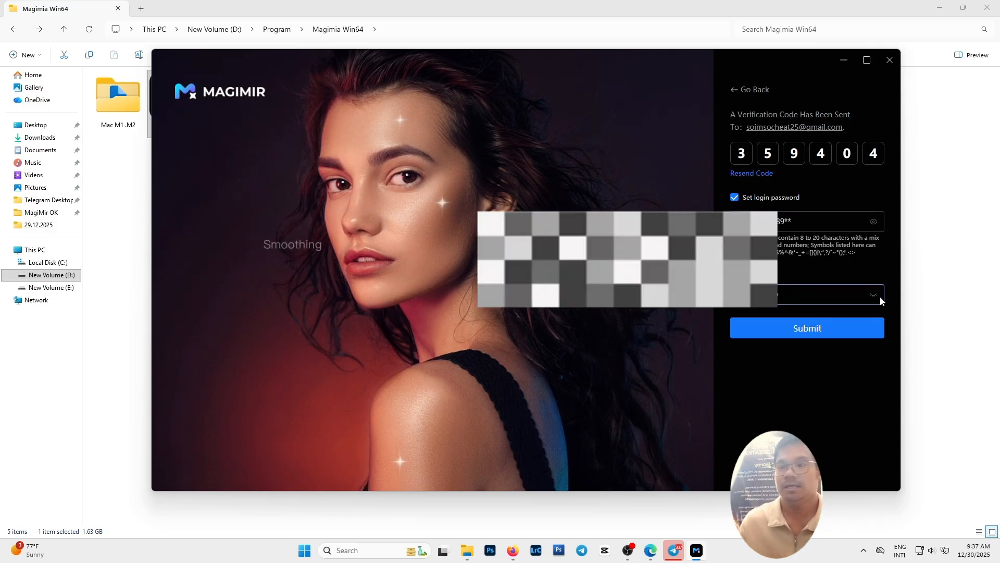
click(873, 294)
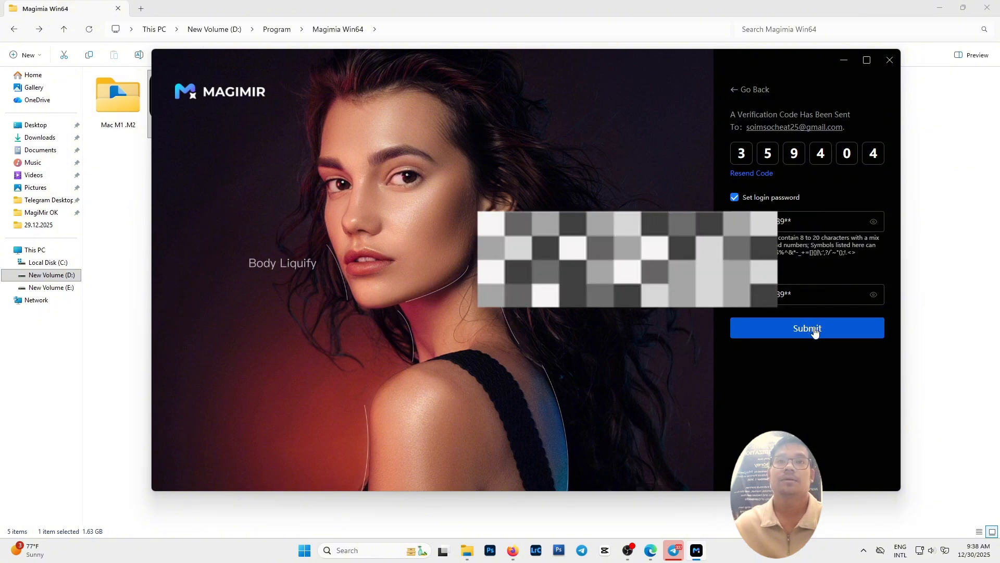
click(874, 221)
click(876, 295)
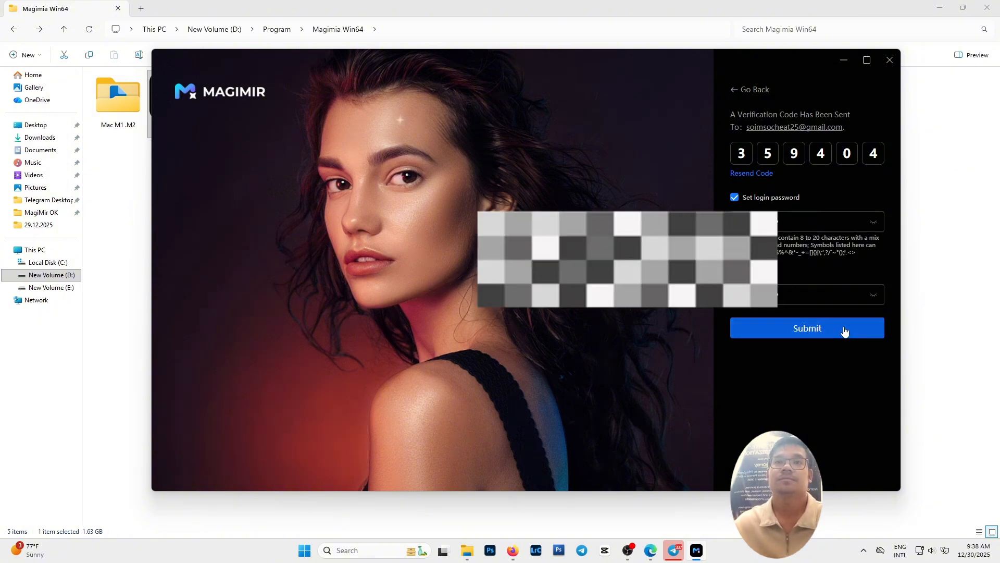
click(842, 326)
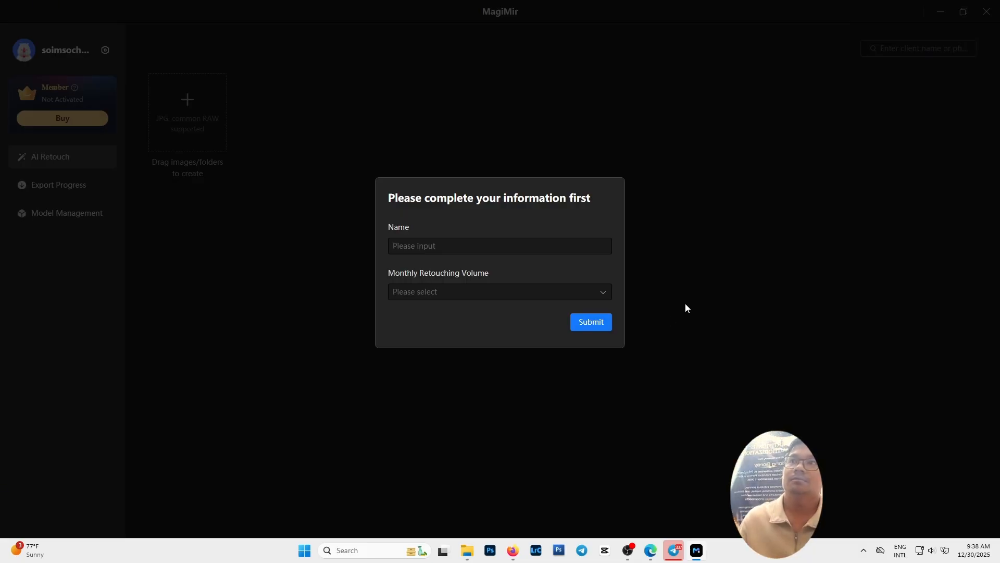
Step: Fill in the profile name, choose Above 15000 monthly retouching volume, and submit
click(430, 243)
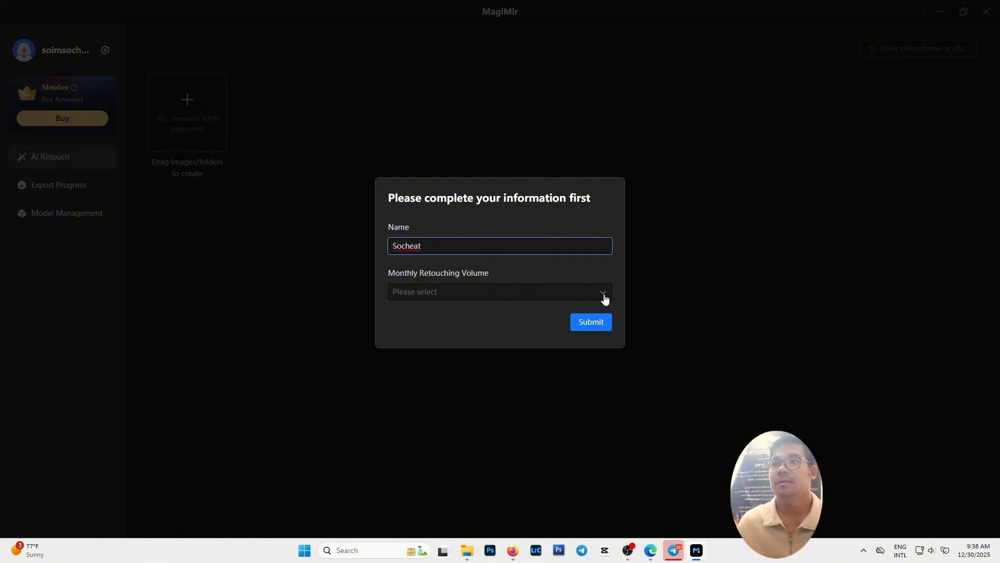
click(604, 297)
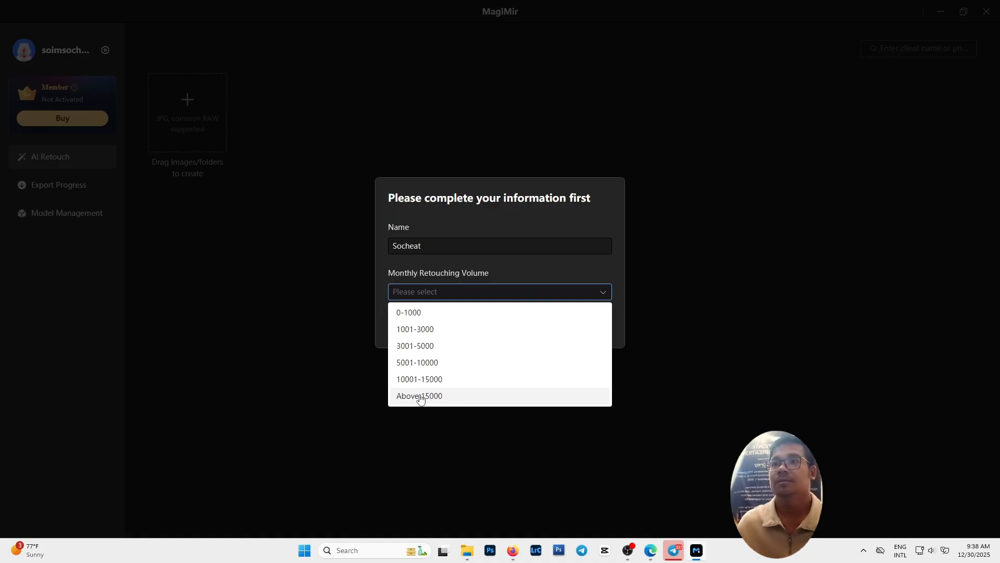
click(425, 397)
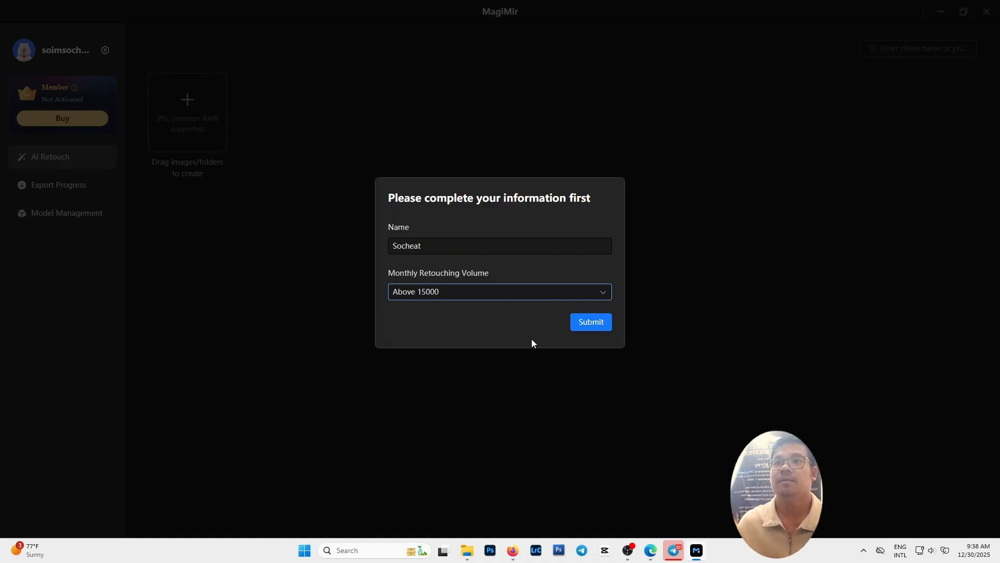
click(597, 322)
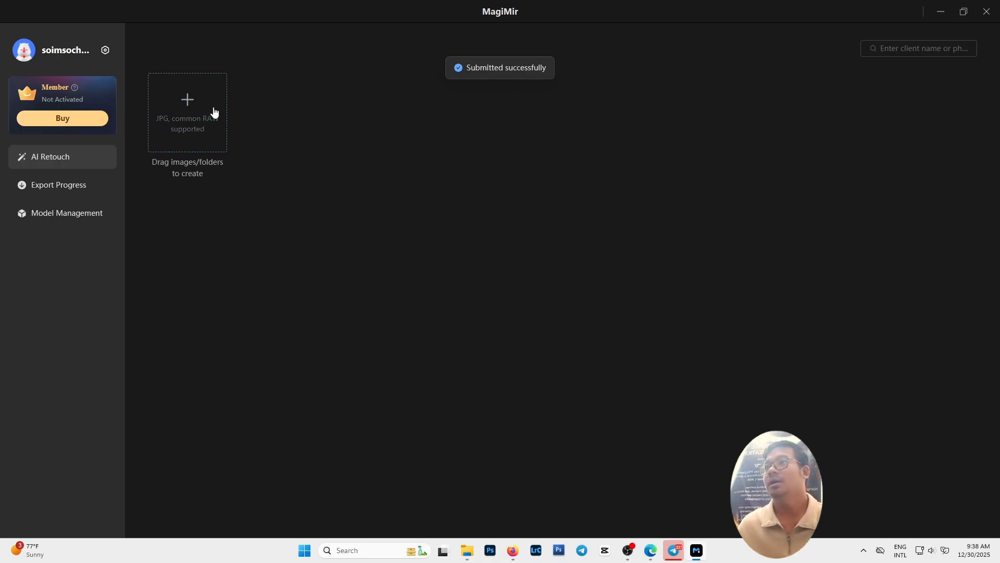
click(104, 58)
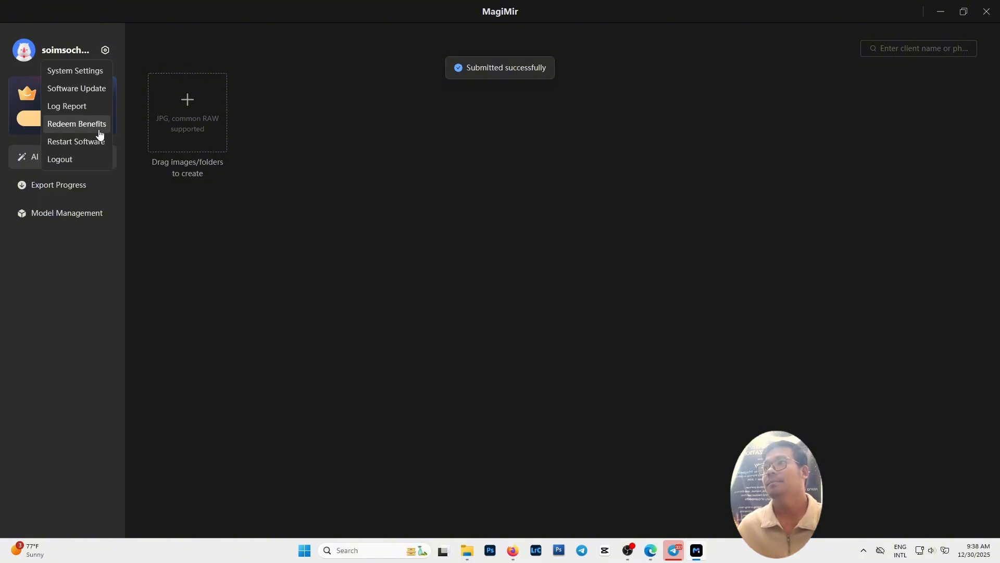
click(74, 124)
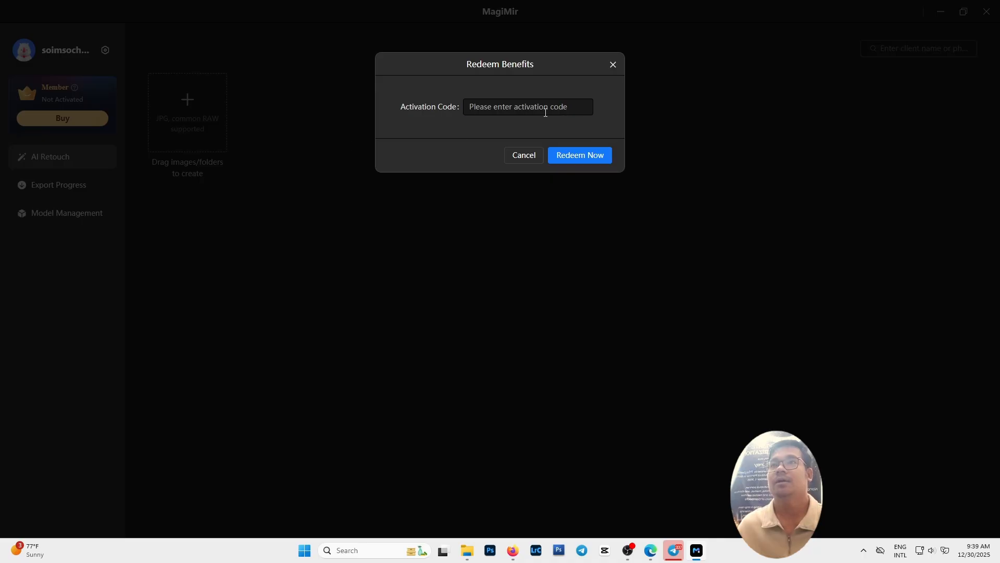
click(477, 107)
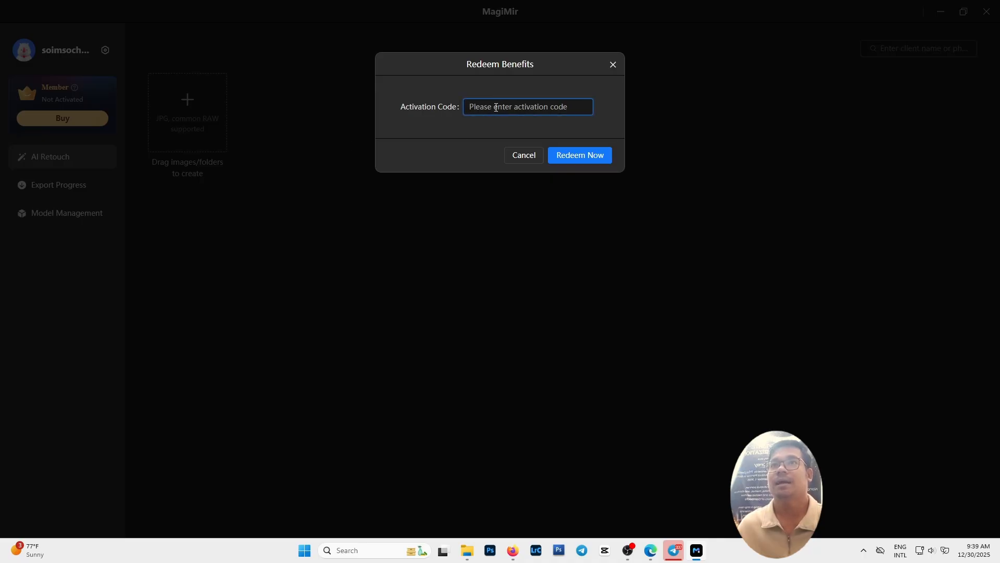
click(613, 64)
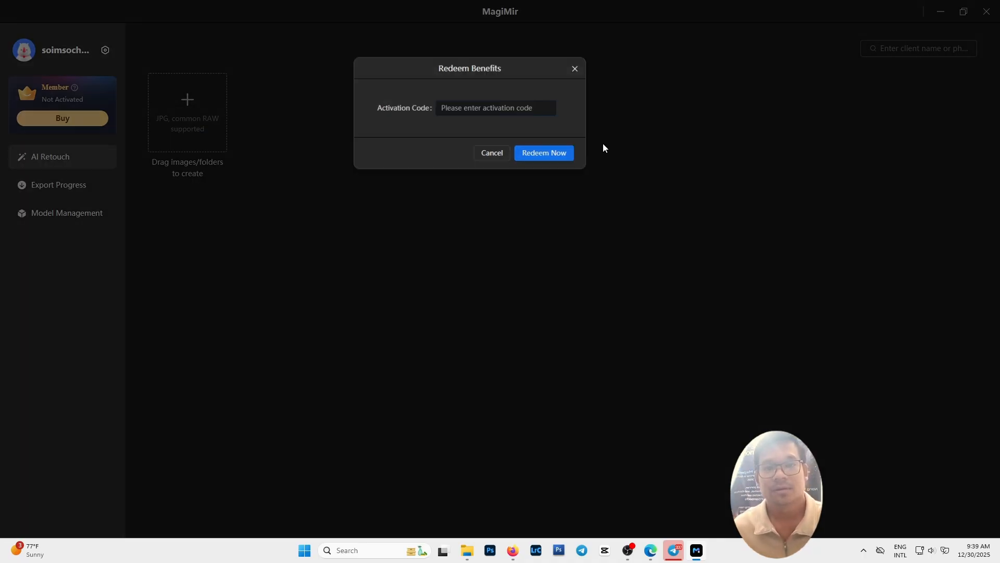